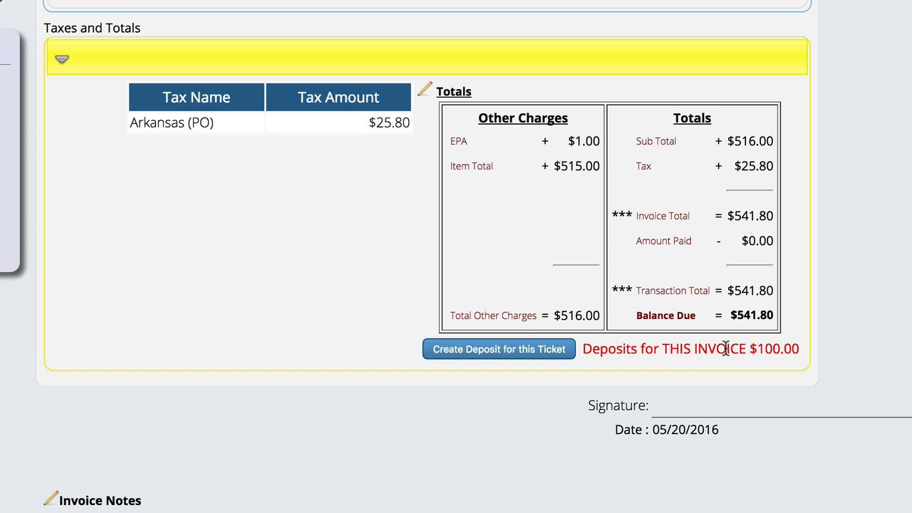
Create a check deposit of 50 for this ticket as a Specific Invoice Credit and process the payment.
mouse_move(730, 356)
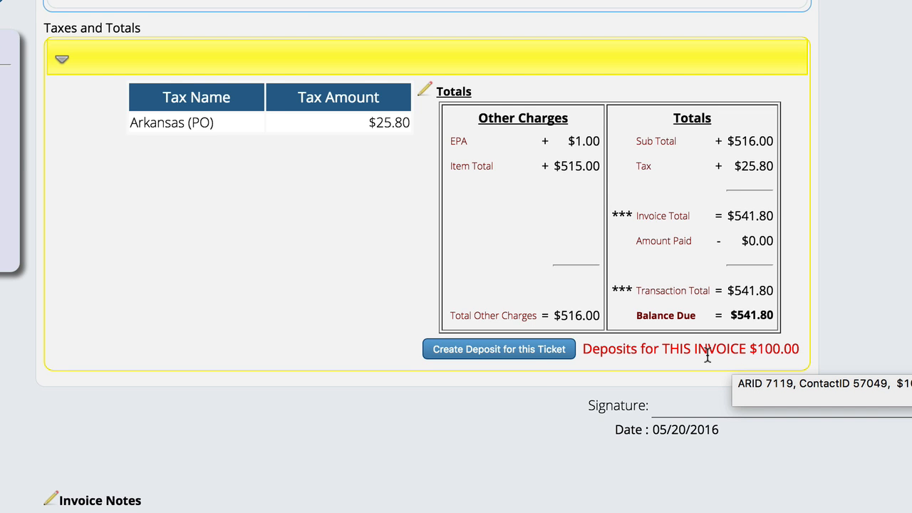
left_click(511, 349)
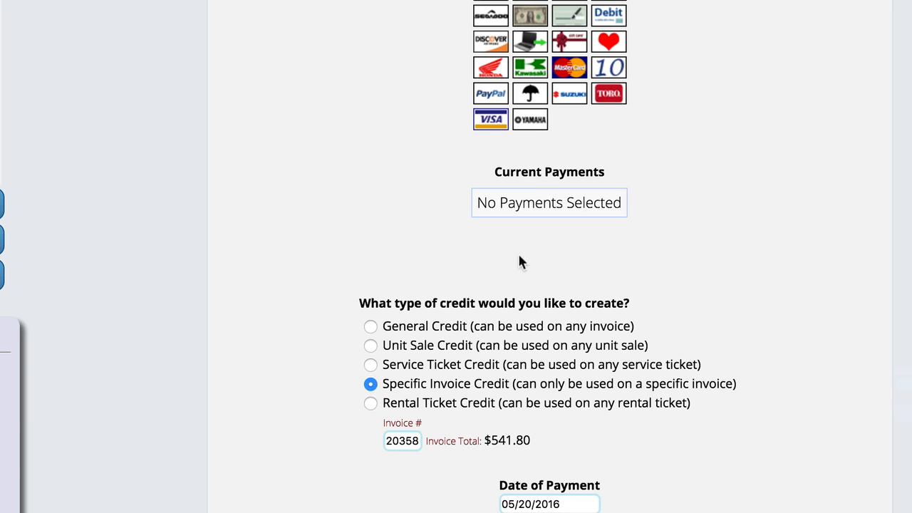
left_click(569, 16)
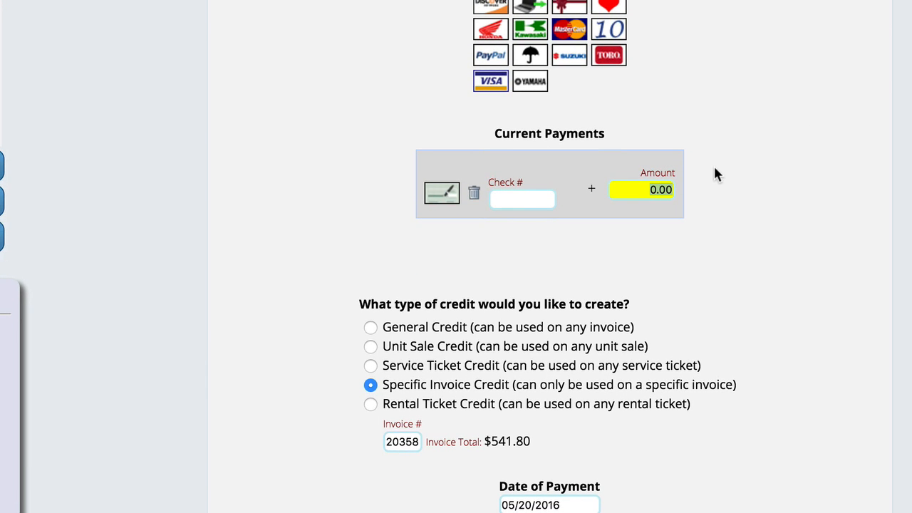
type("50")
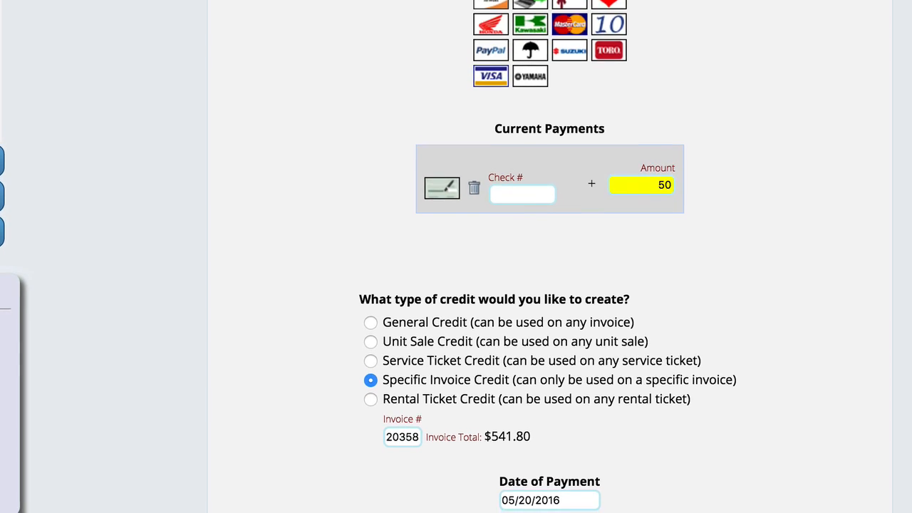
scroll(560, 492, "down", 1)
left_click(557, 498)
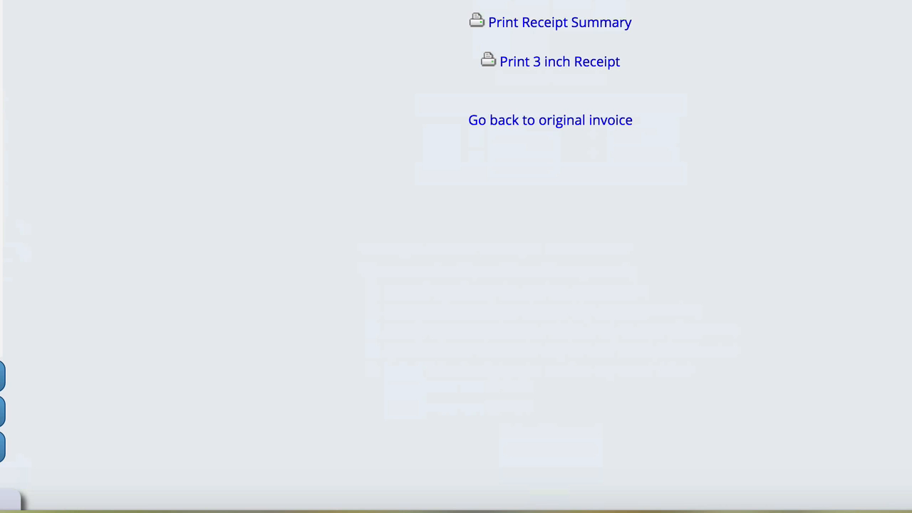
Return to the current invoice and check the deposits recorded for it below the totals.
left_click(1, 82)
scroll(816, 212, "down", 7)
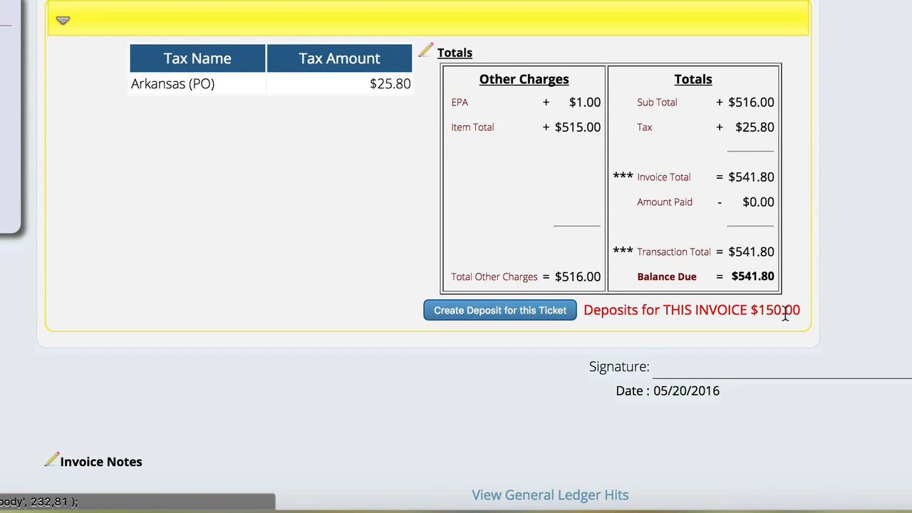
scroll(416, 455, "up", 4)
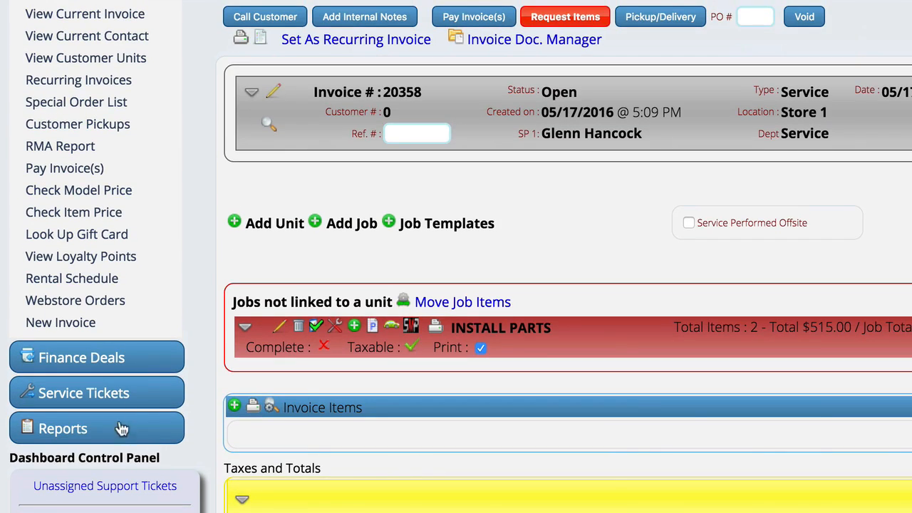
View the cash drawer deposits in Accounting and expand the check group to inspect its entries.
scroll(121, 427, "up", 3)
left_click(546, 60)
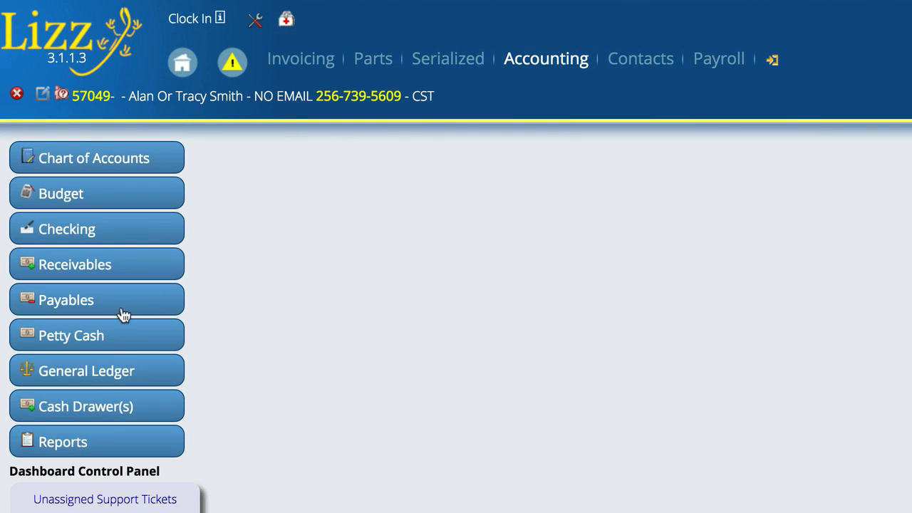
left_click(81, 408)
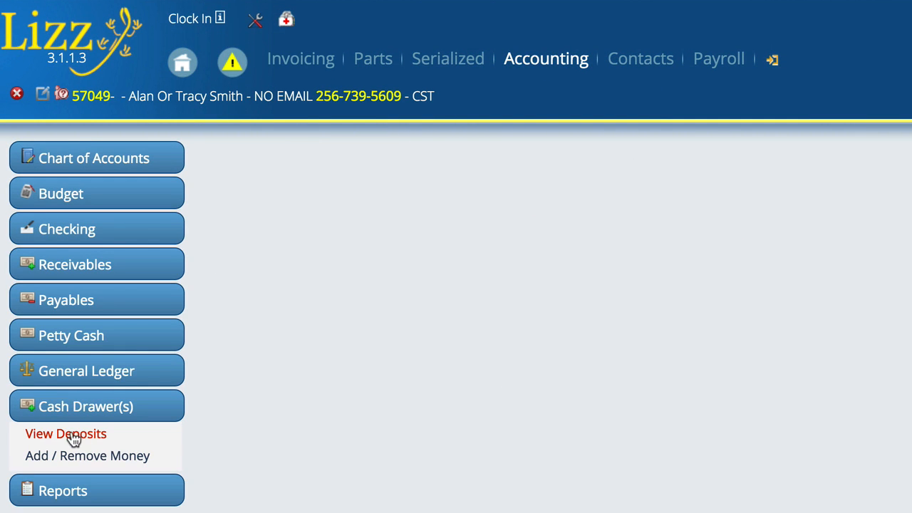
left_click(73, 436)
left_click(428, 313)
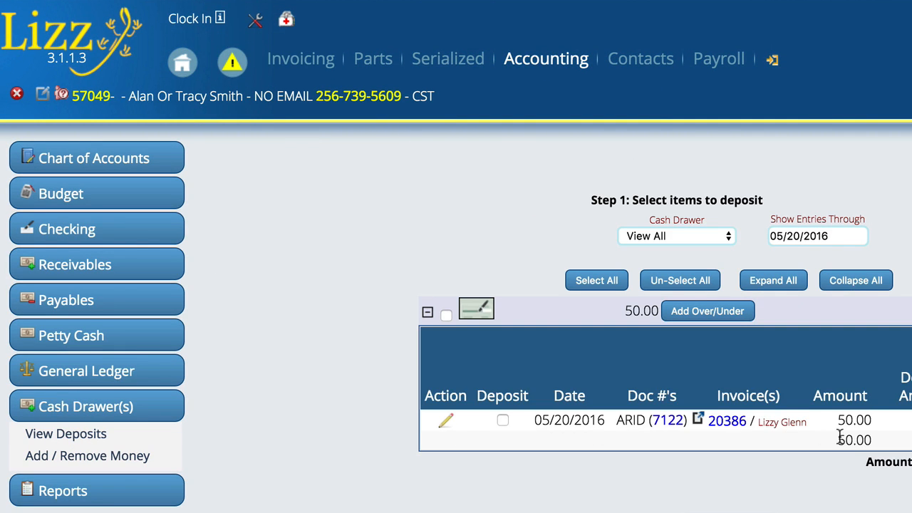
Return to the current invoice and pay a second check deposit of 50 as a Specific Invoice Credit.
left_click(305, 61)
left_click(95, 235)
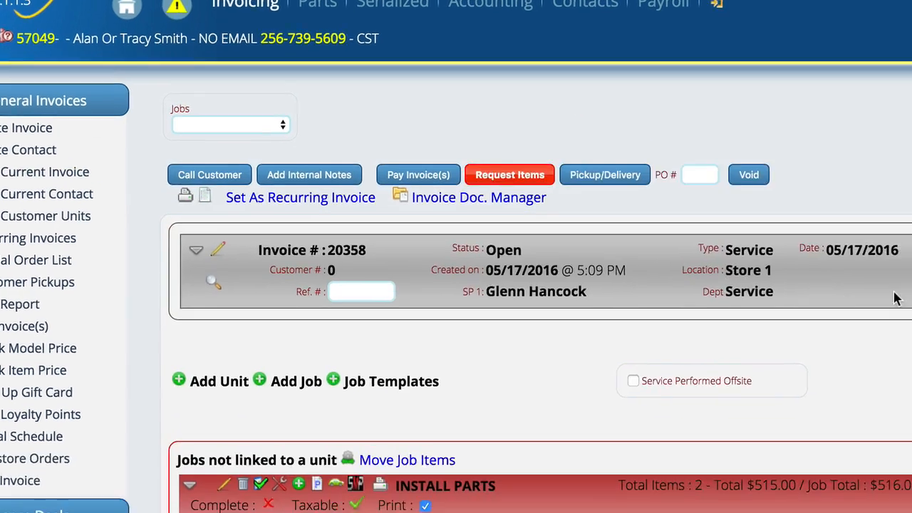
scroll(855, 295, "down", 10)
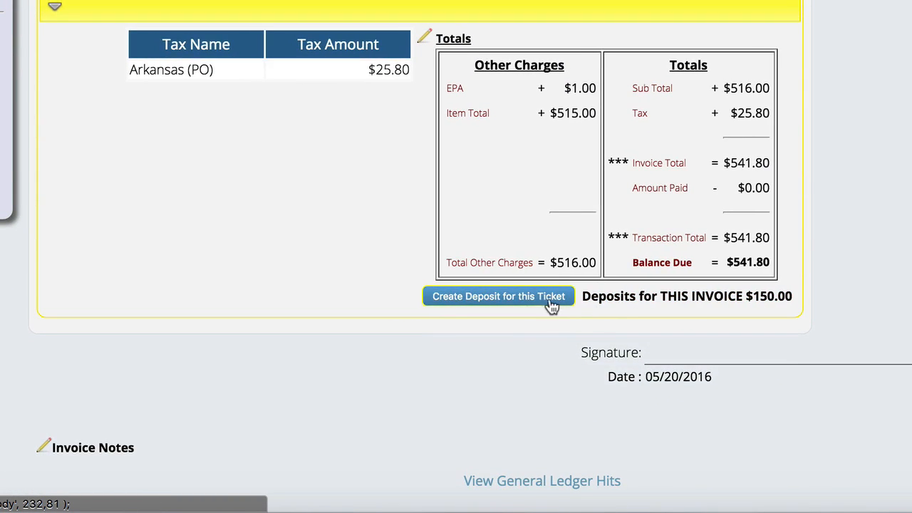
left_click(530, 303)
scroll(597, 187, "up", 3)
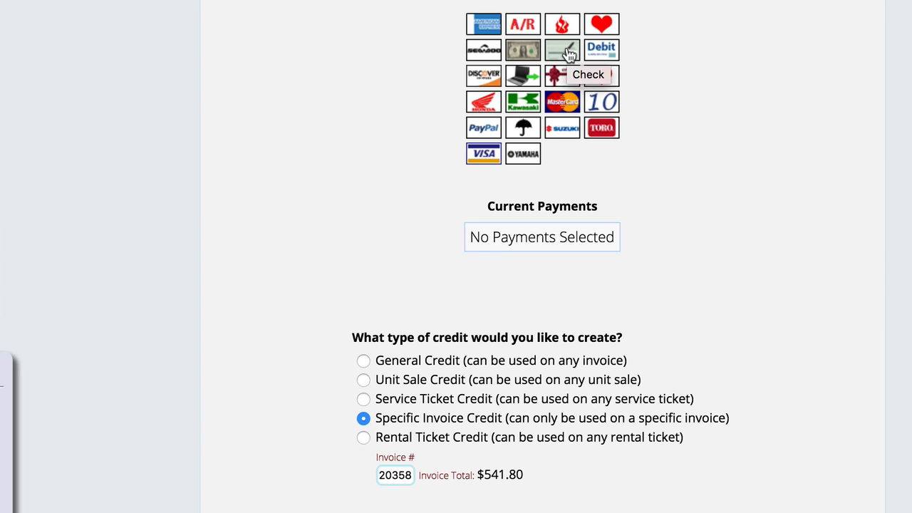
left_click(570, 56)
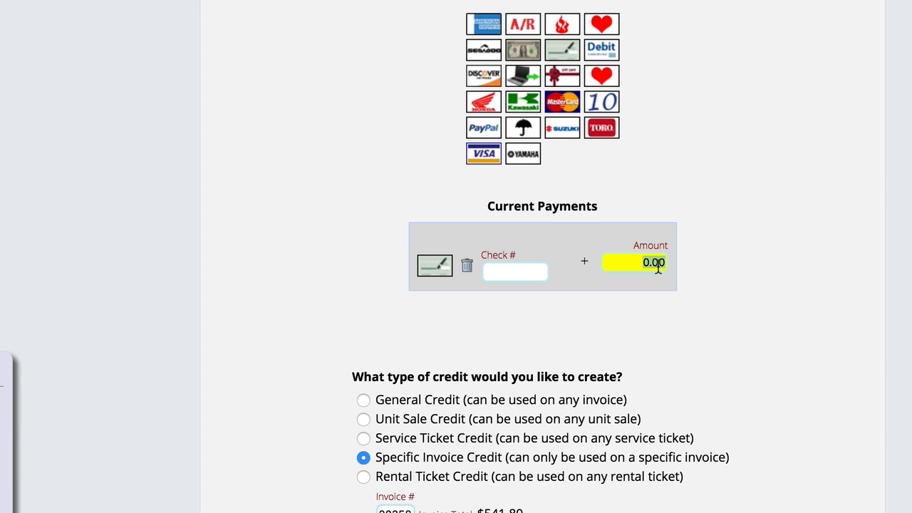
type("50")
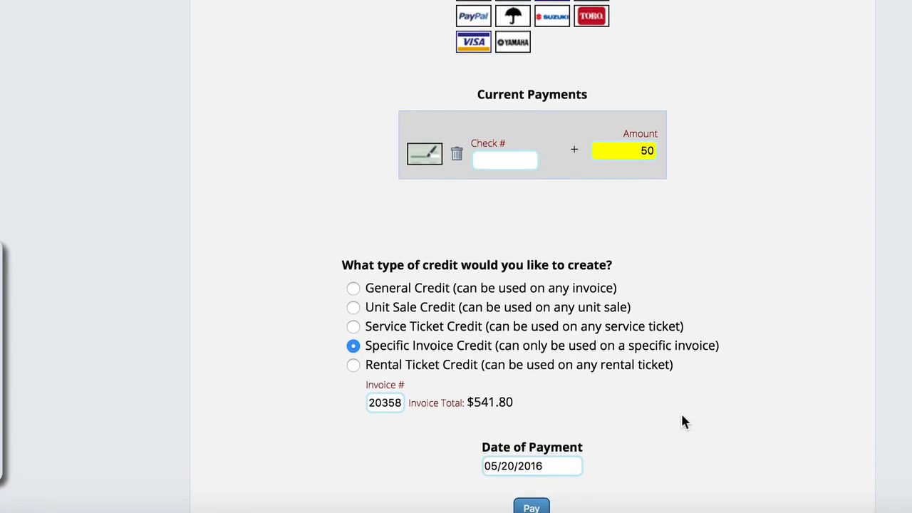
left_click(532, 507)
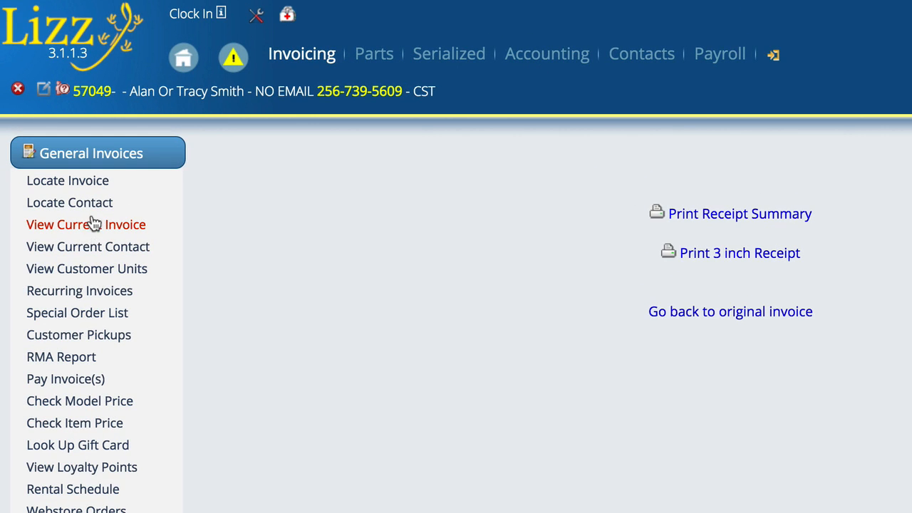
Review the current invoice's deposits after the second check and inspect the individual check entries in the cash drawer deposits.
left_click(11, 141)
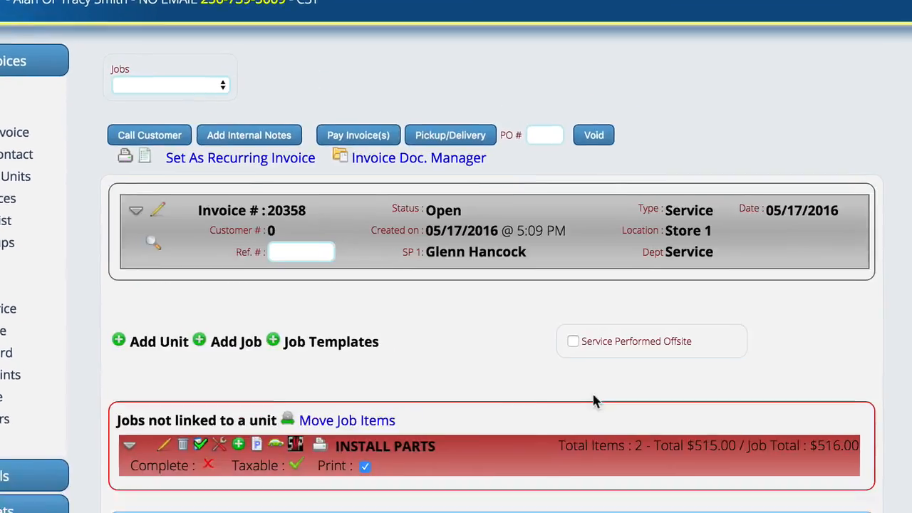
scroll(595, 400, "down", 10)
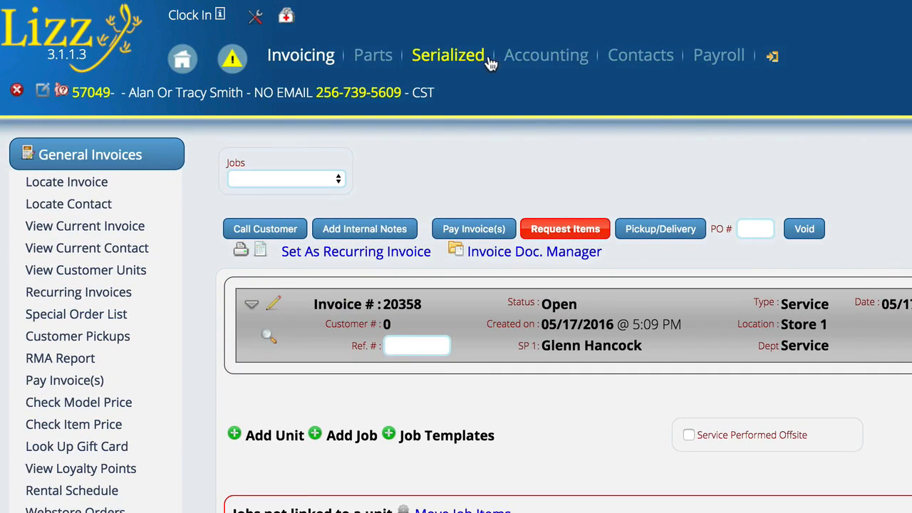
left_click(560, 61)
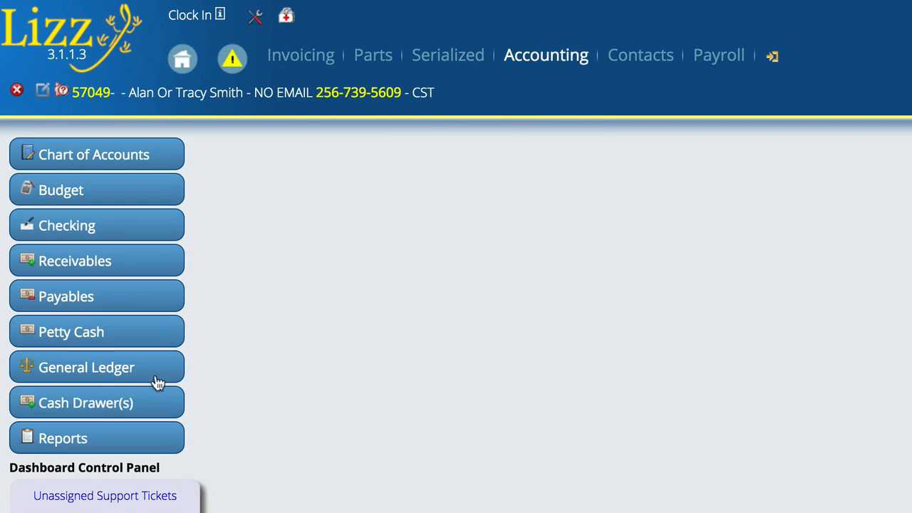
left_click(98, 409)
left_click(84, 431)
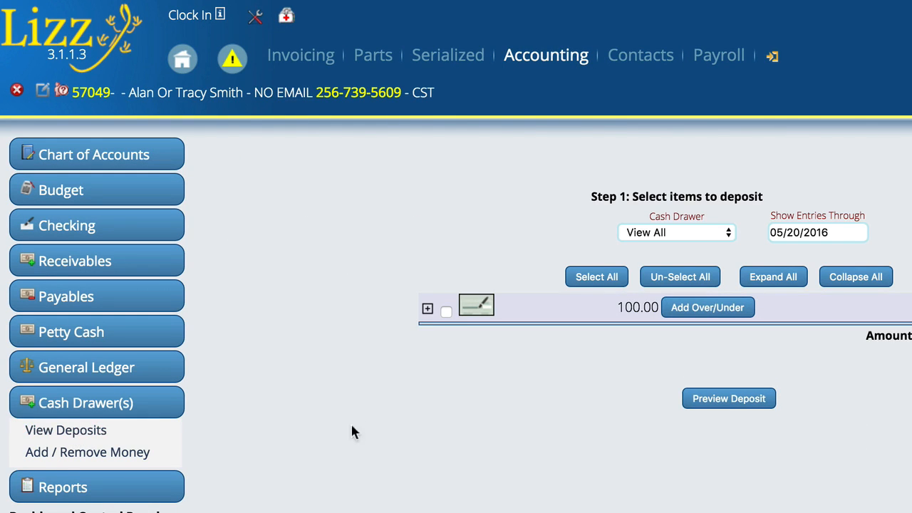
left_click(428, 308)
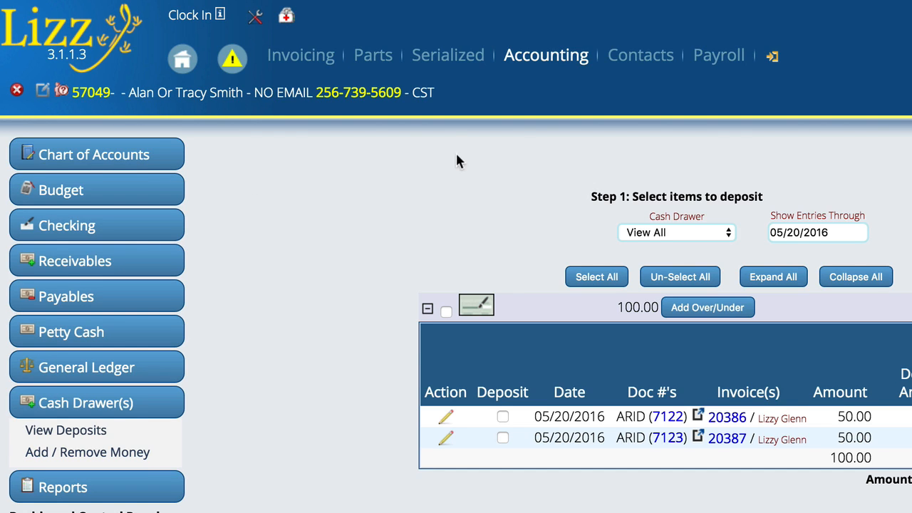
View the current contact's receivables and look at what Pay Receivables offers for the listed credits.
left_click(93, 272)
left_click(78, 312)
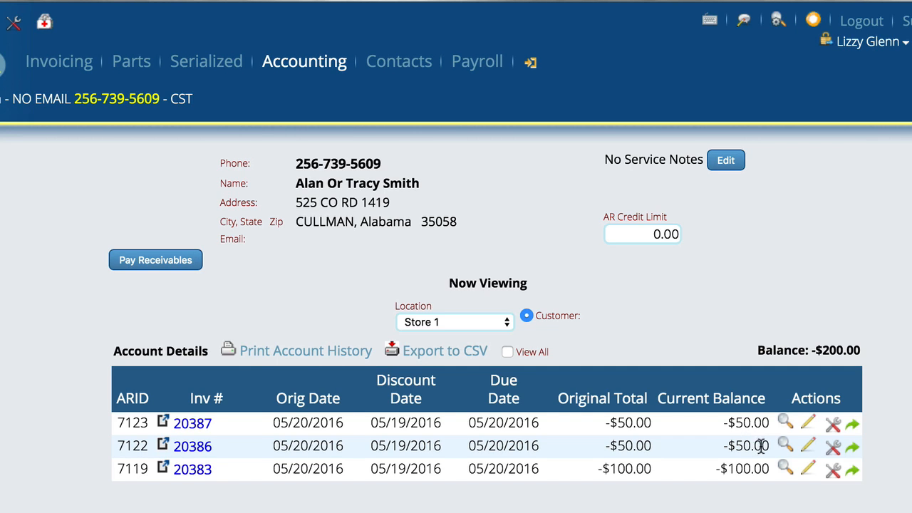
left_click(155, 260)
Set the credit type of the first listed 50.00 receivable credit to Any Invoice and save it.
left_click(808, 426)
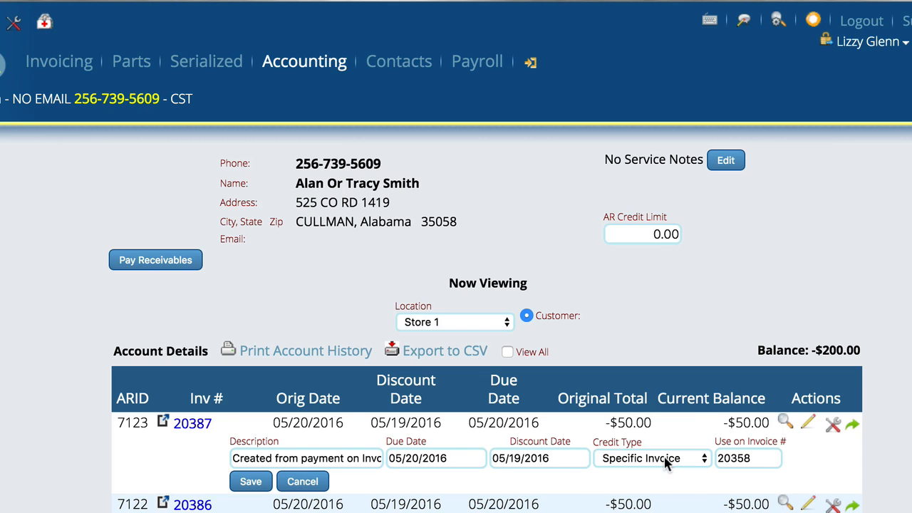
left_click(666, 463)
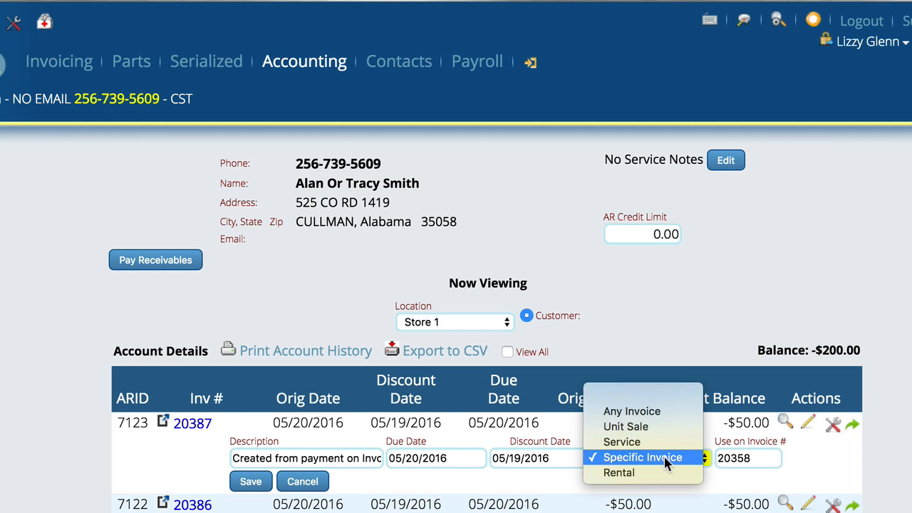
left_click(648, 415)
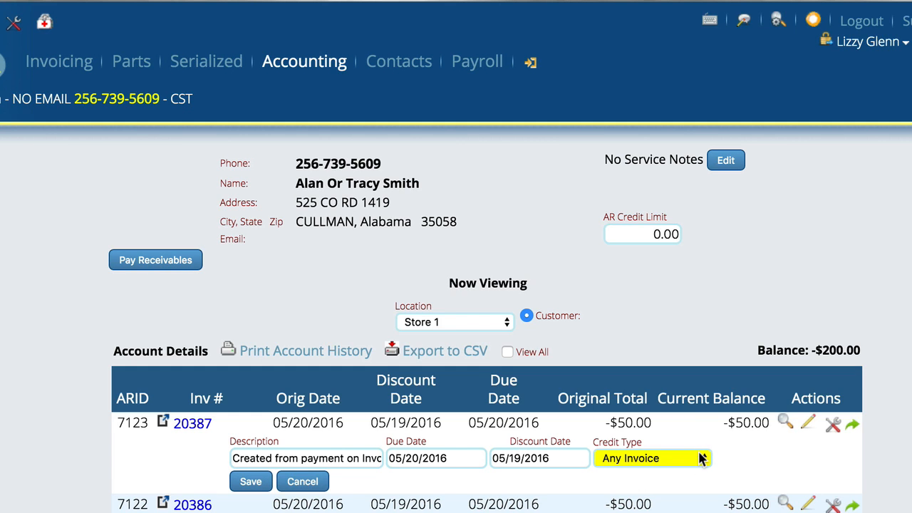
left_click(251, 482)
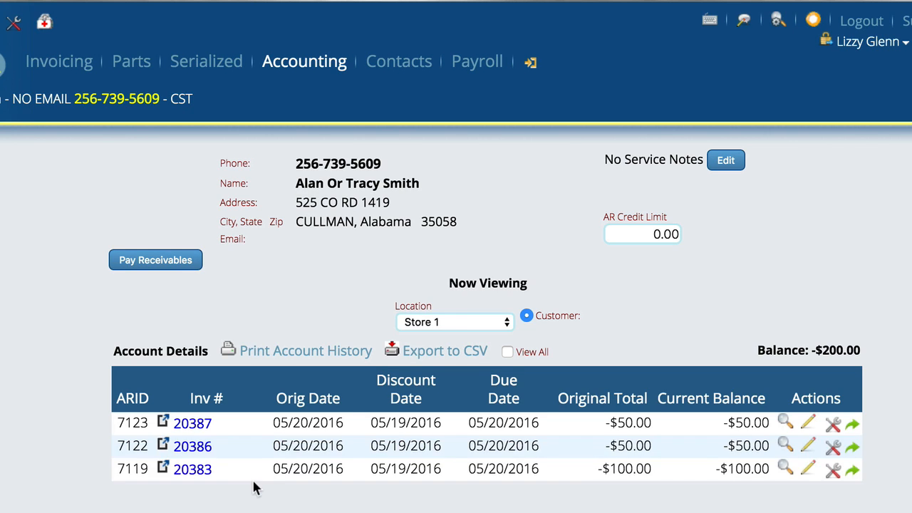
Refund the available credit through Pay Receivables by applying -50.00, adding a -50.00 cash payment, and processing it.
left_click(155, 260)
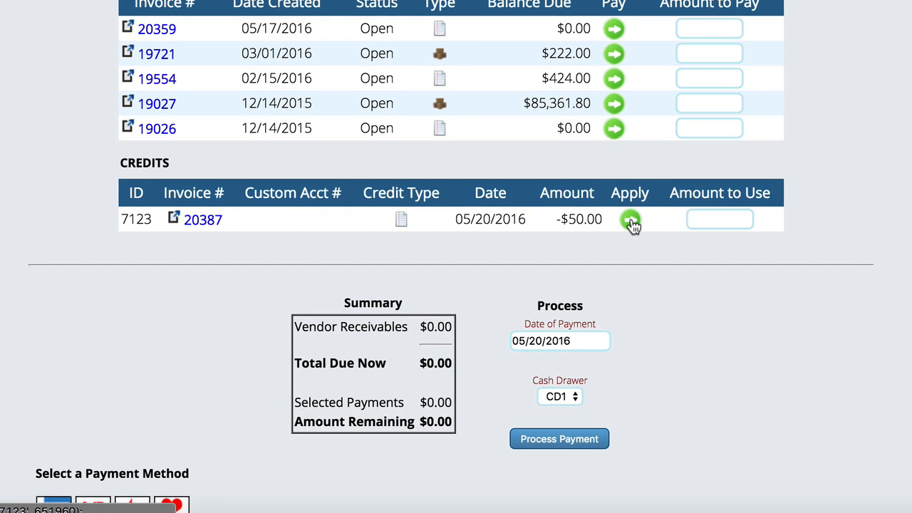
left_click(632, 223)
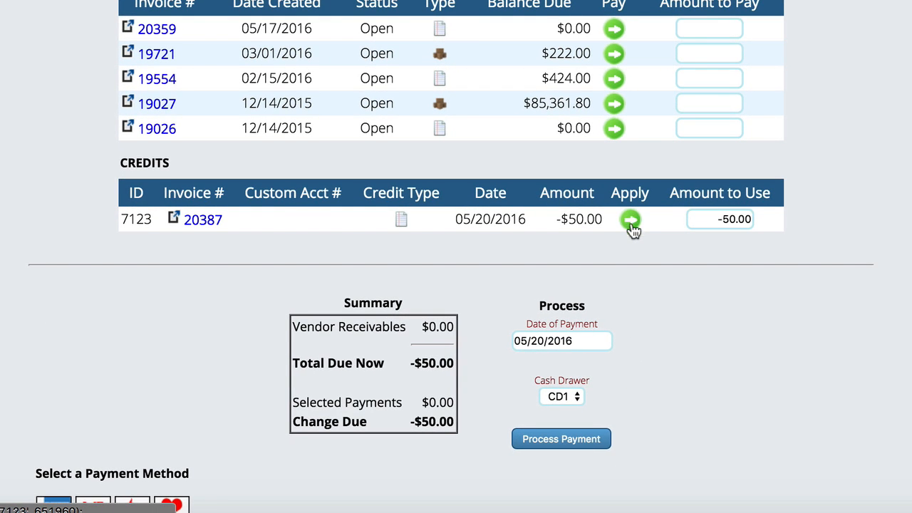
scroll(724, 316, "down", 3)
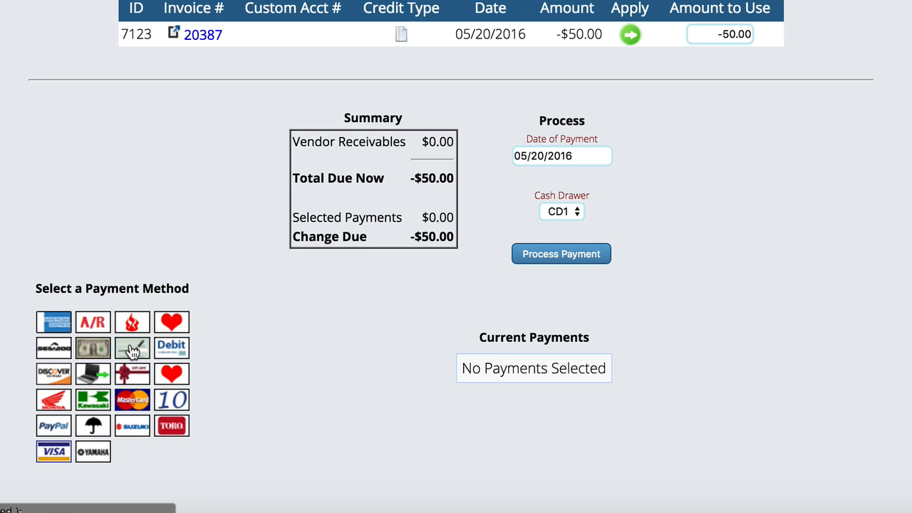
left_click(91, 357)
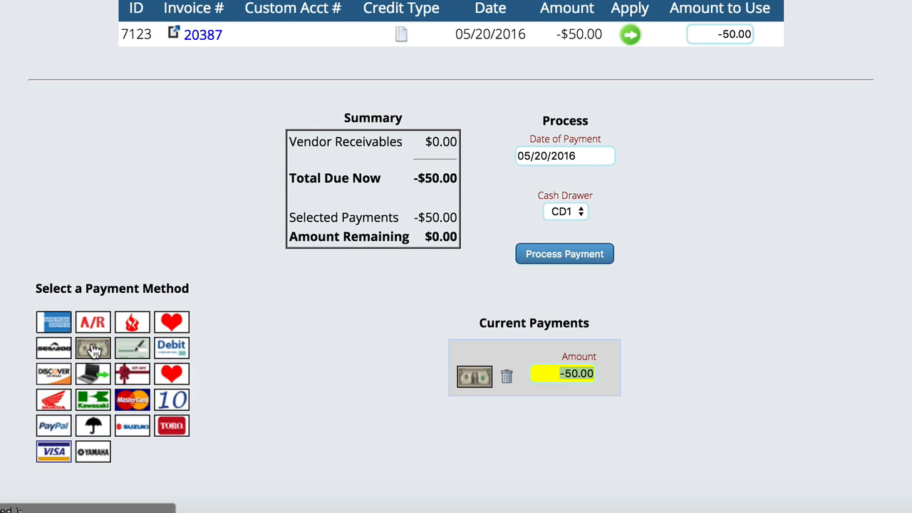
left_click(573, 258)
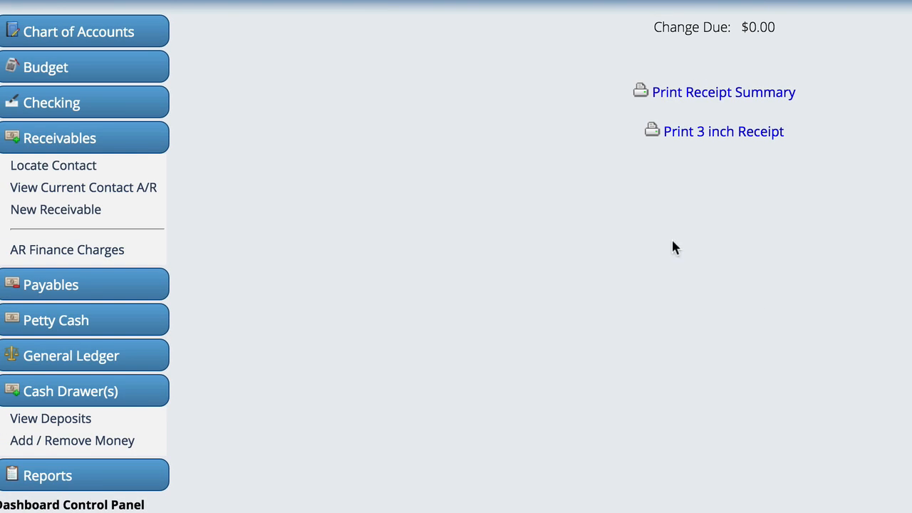
Check the contact's remaining receivable credits and inspect the cash and check entries in the cash drawer deposits.
left_click(102, 190)
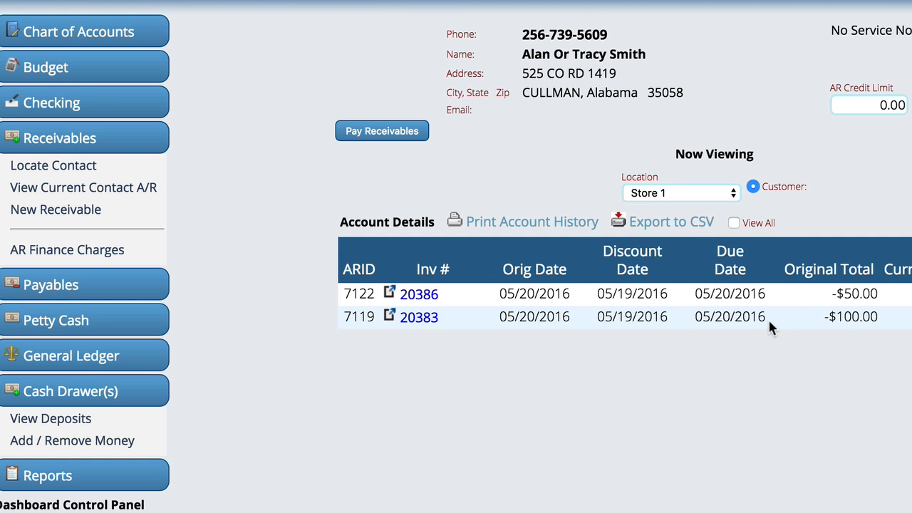
left_click(34, 419)
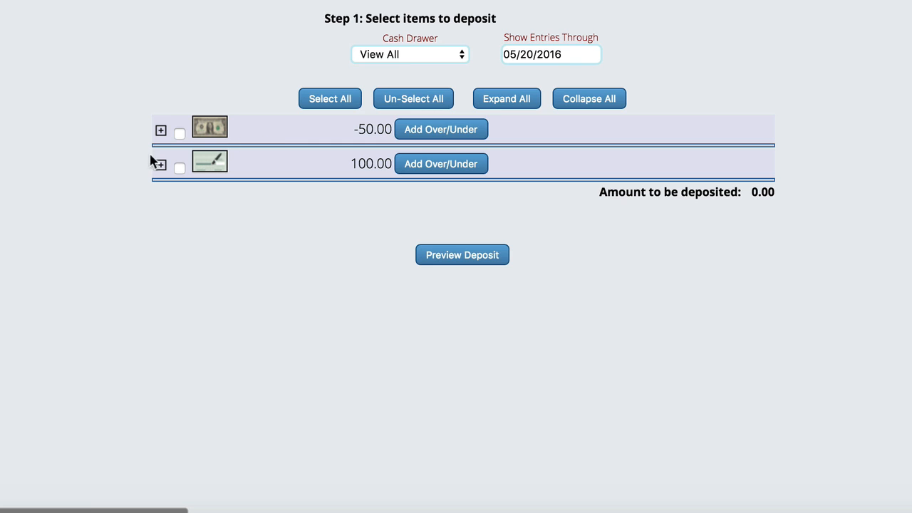
left_click(161, 131)
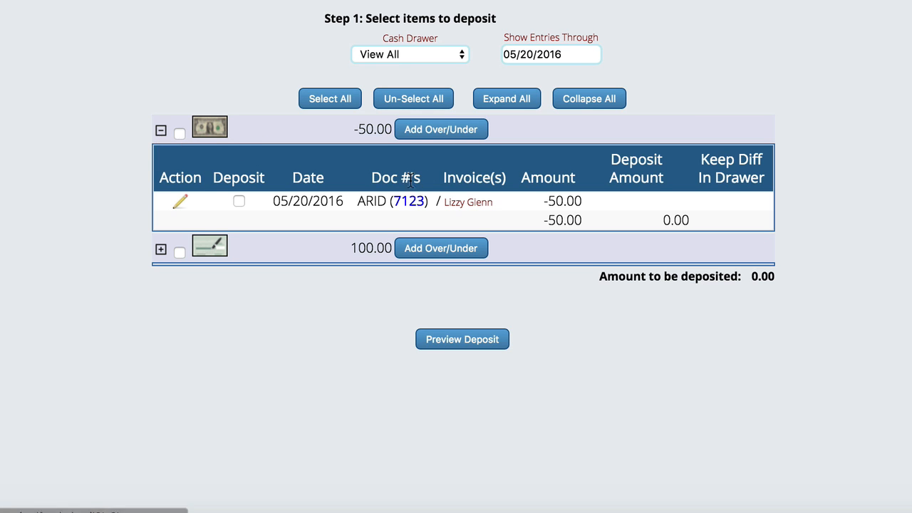
left_click(161, 249)
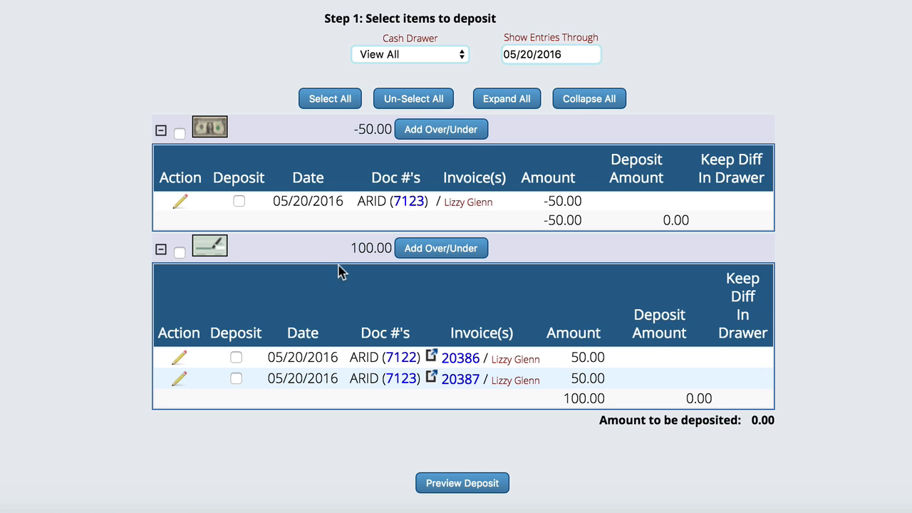
Change the payment method of the -50.00 cash refund entry to Check and save it.
left_click(183, 206)
left_click(245, 234)
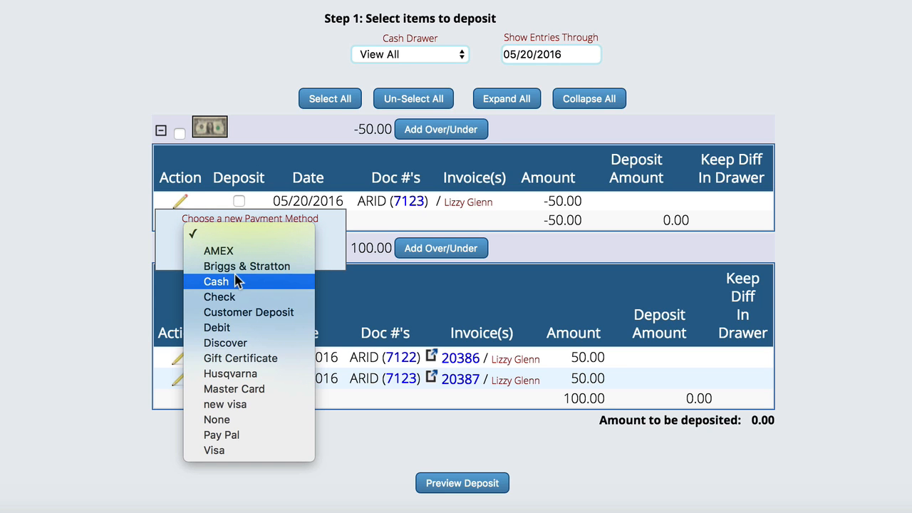
left_click(223, 297)
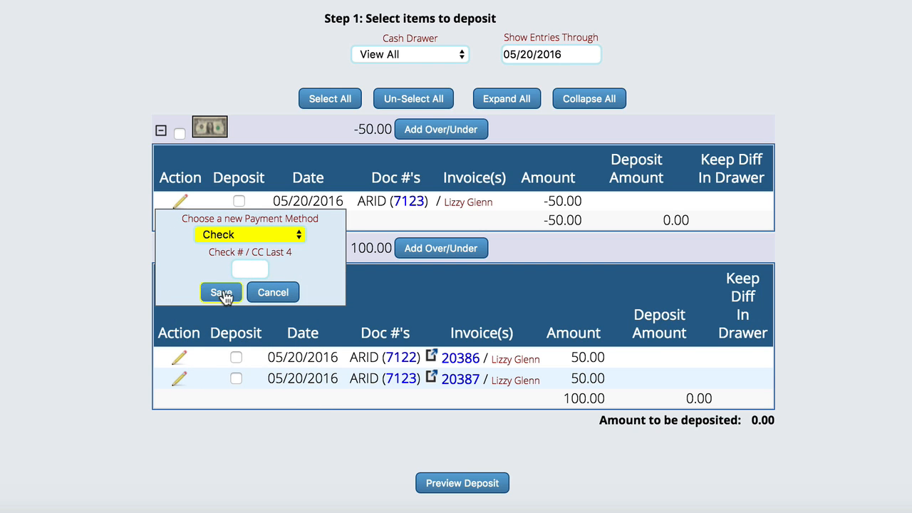
left_click(218, 298)
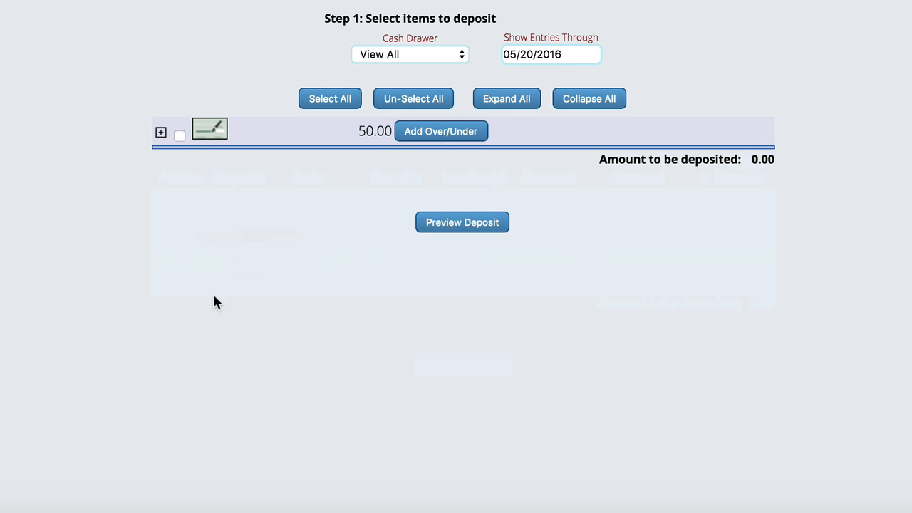
Expand the check entries and mark only the first 50.00 check and the -50.00 refund for deposit, leaving the second 50.00 check unselected.
left_click(161, 134)
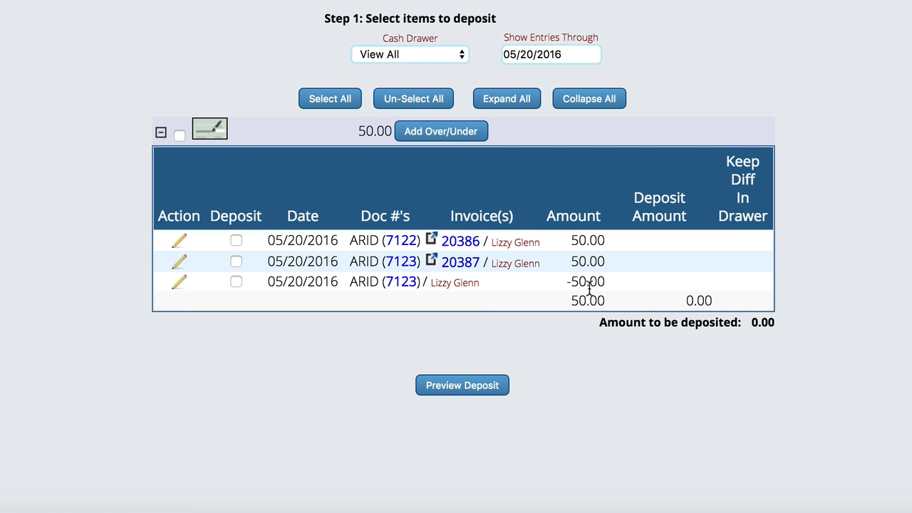
left_click(236, 242)
left_click(236, 261)
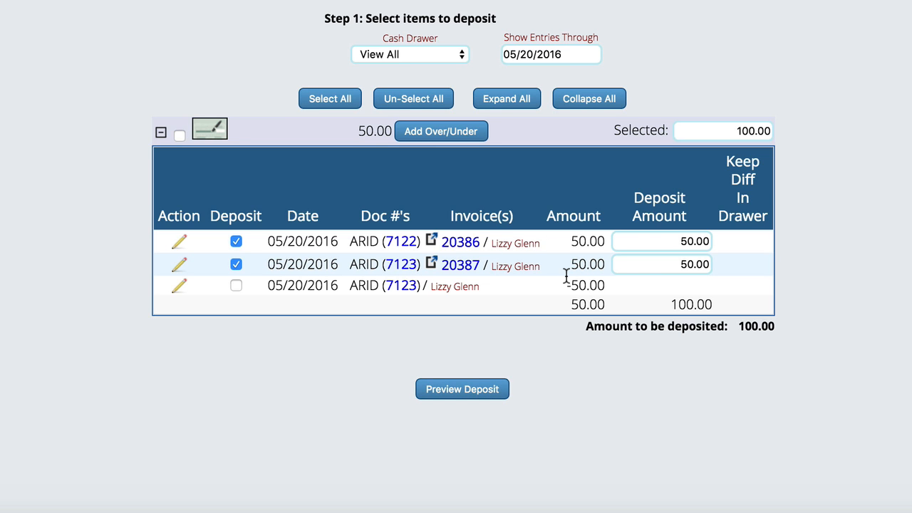
left_click(236, 265)
left_click(236, 284)
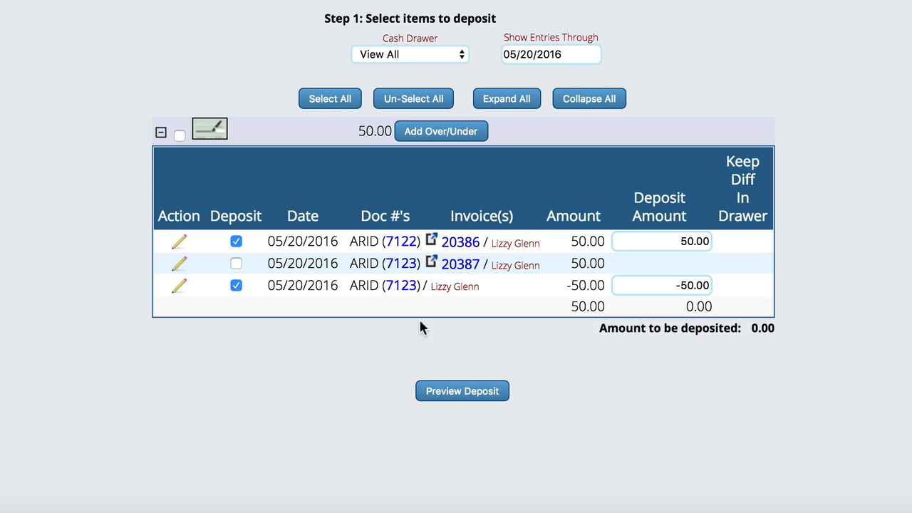